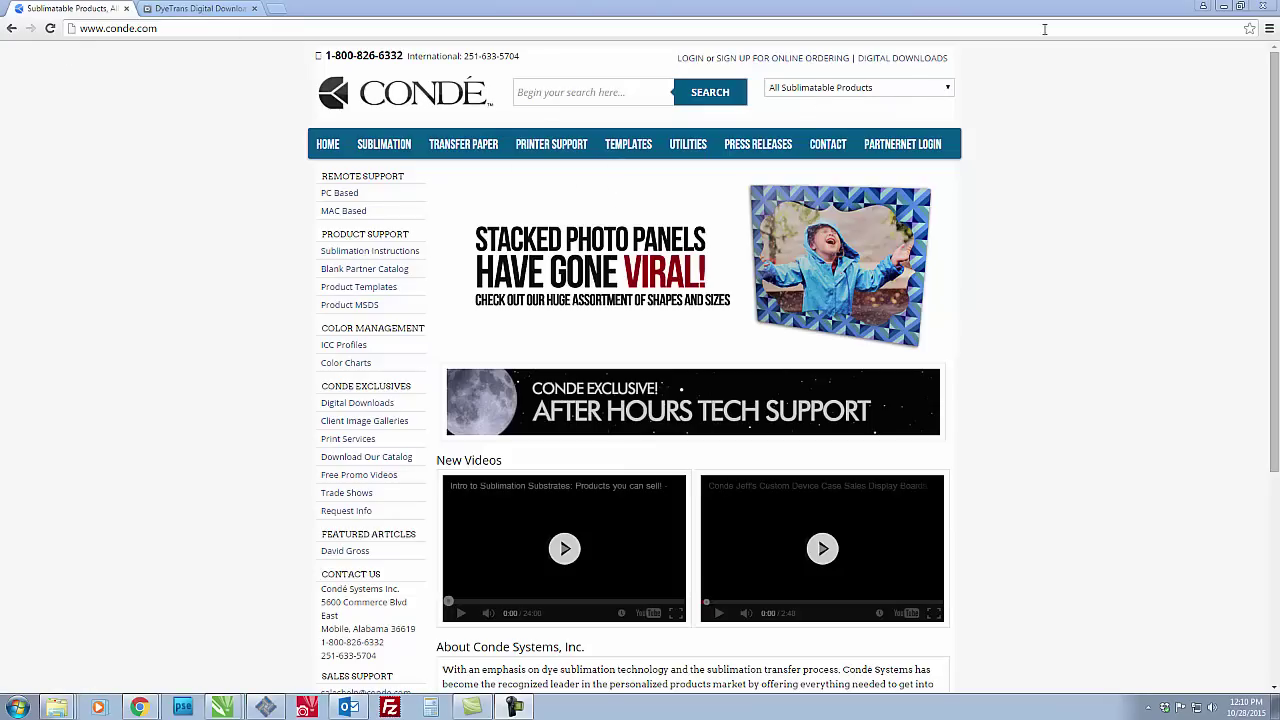
# Open the product category list and scroll toward Phone Covers - iPhone 6+.
pyautogui.click(950, 91)
pyautogui.moveTo(950, 124); pyautogui.dragTo(952, 268)
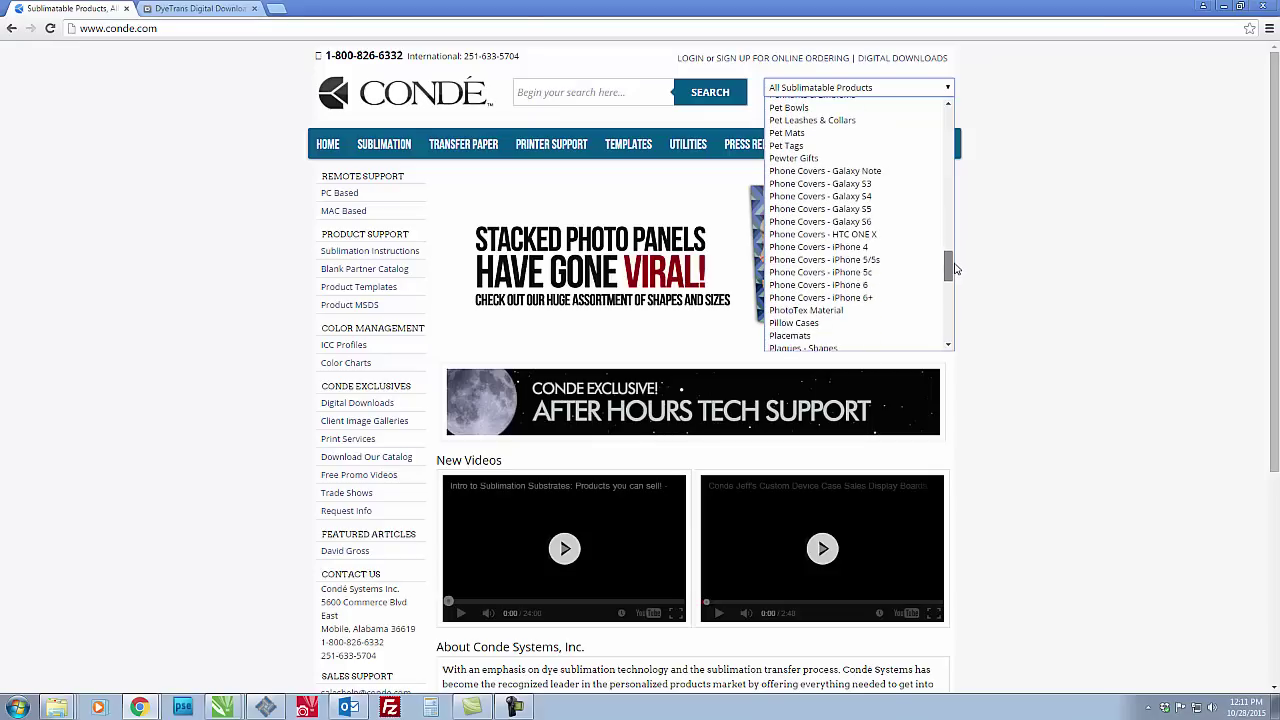
# Choose iPhone 6+ phone covers, then open the Dauphin Rubber clear case, item 305635-CL.
pyautogui.click(855, 300)
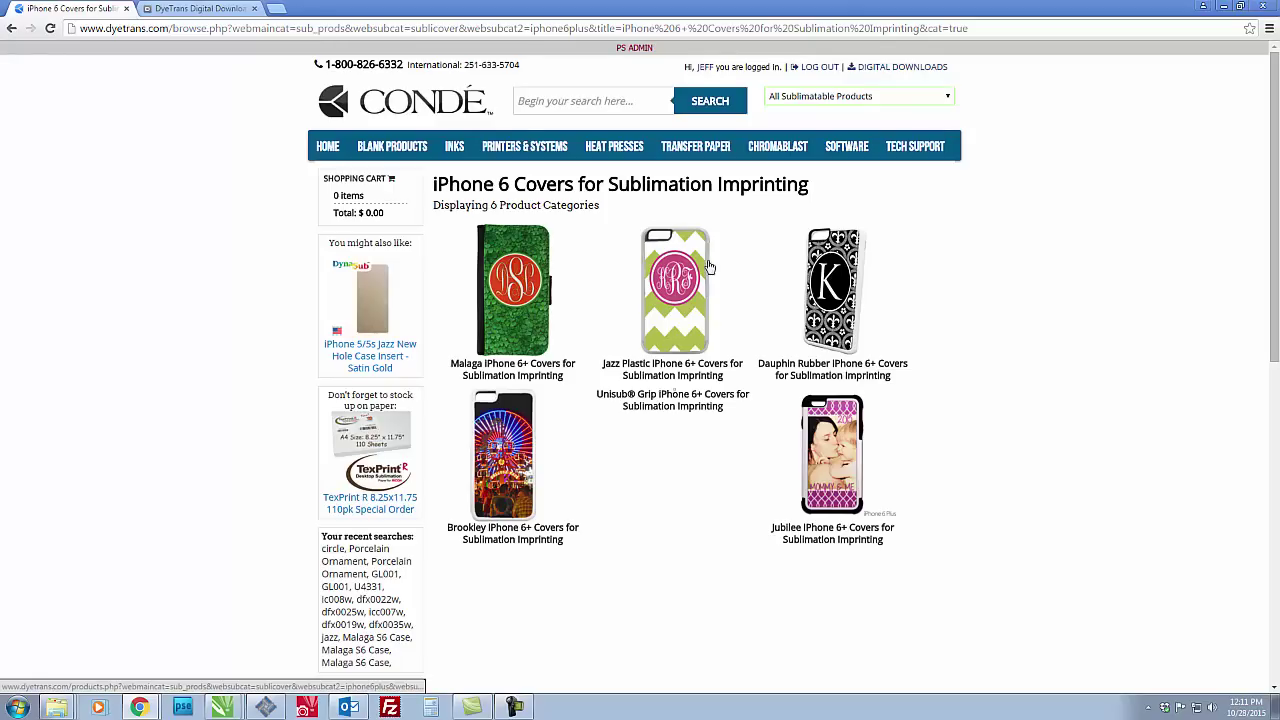
pyautogui.click(810, 374)
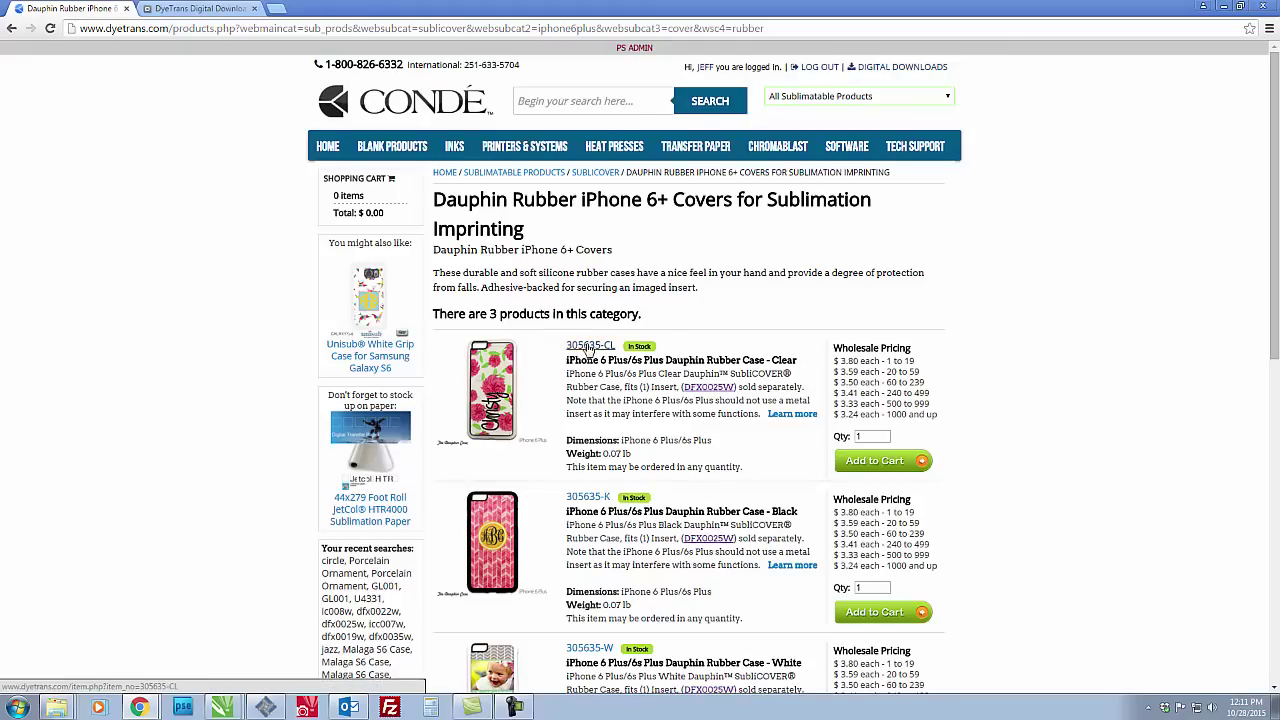
pyautogui.click(590, 346)
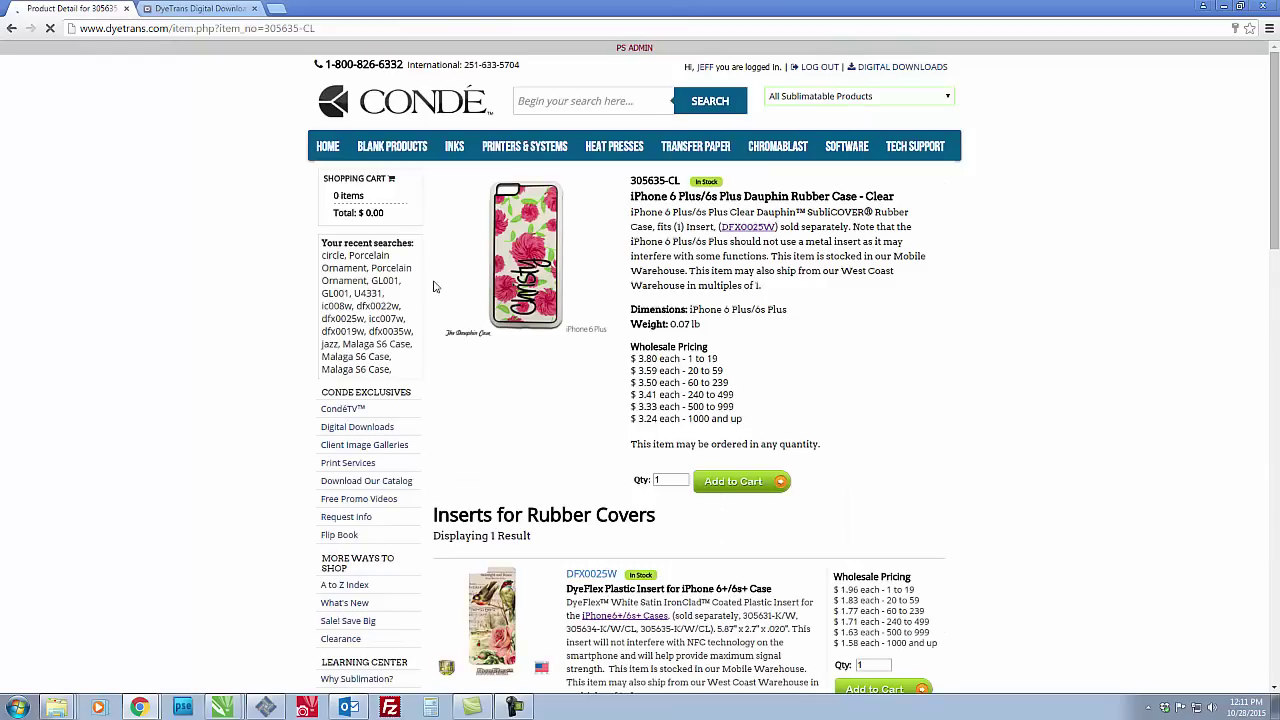
# Scroll down the 305635-CL page and show its Templates download information.
pyautogui.scroll(-4, 851, 347)
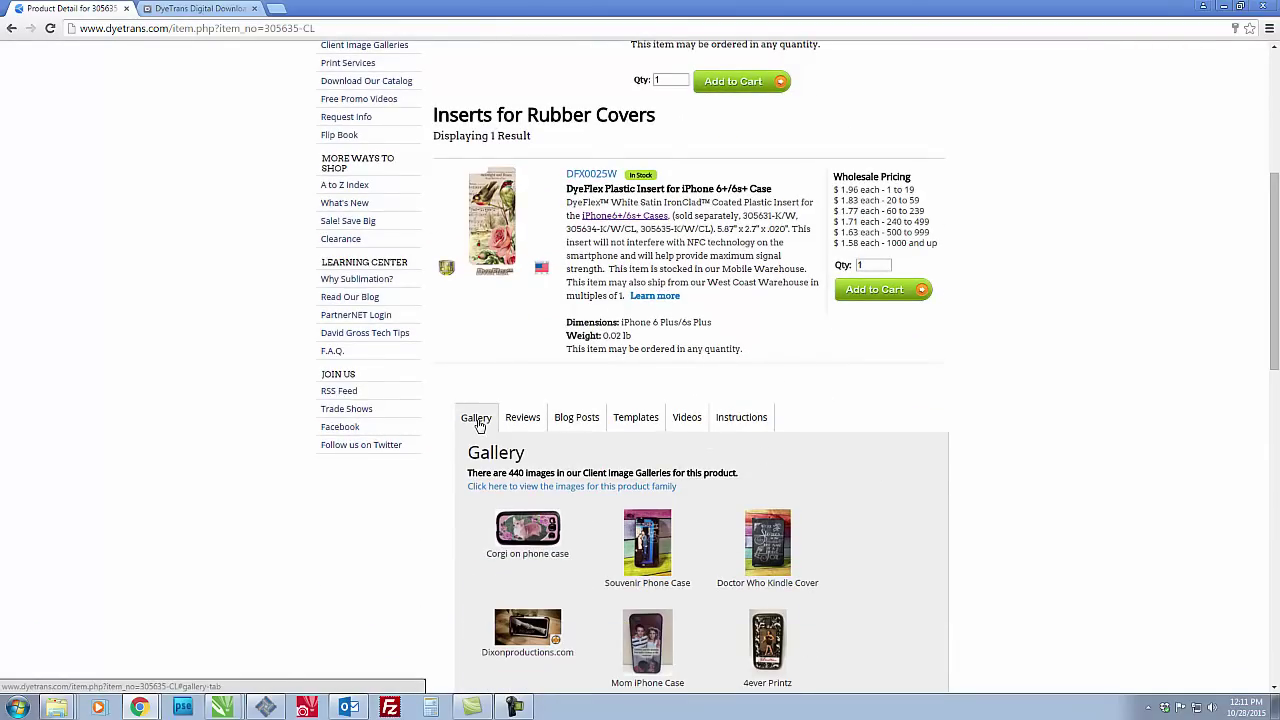
pyautogui.scroll(-2, 848, 537)
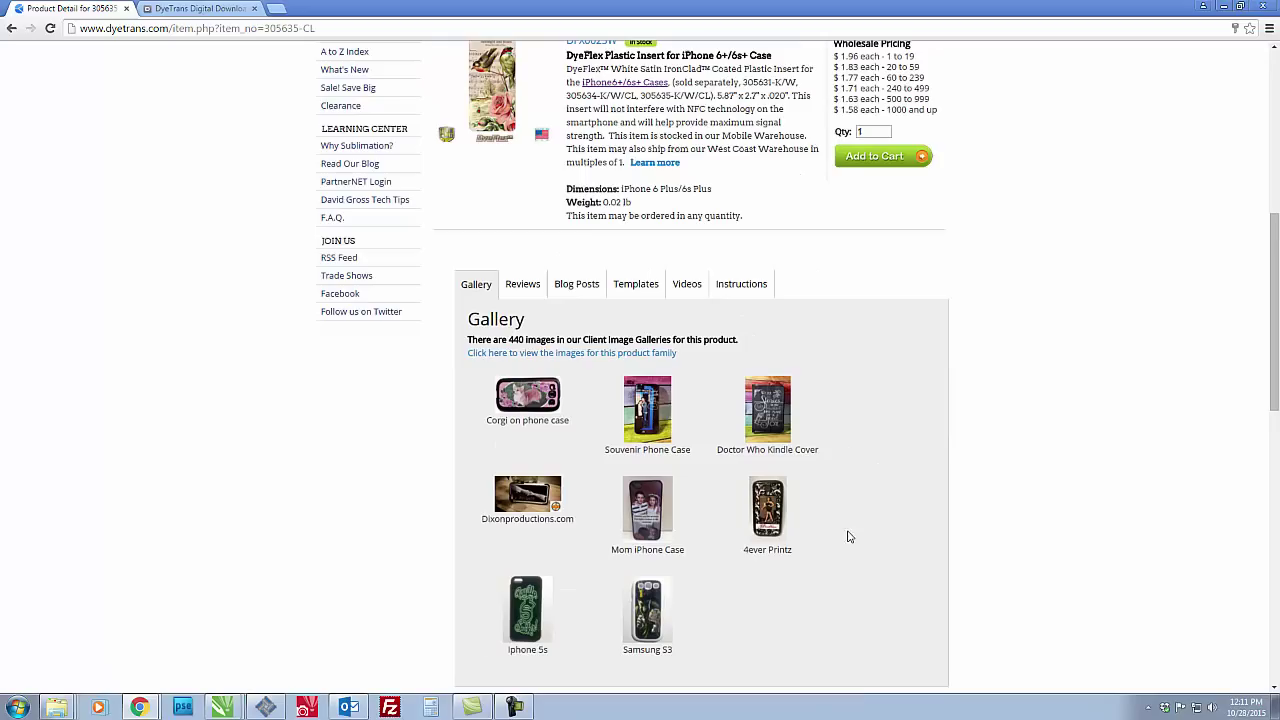
pyautogui.click(634, 286)
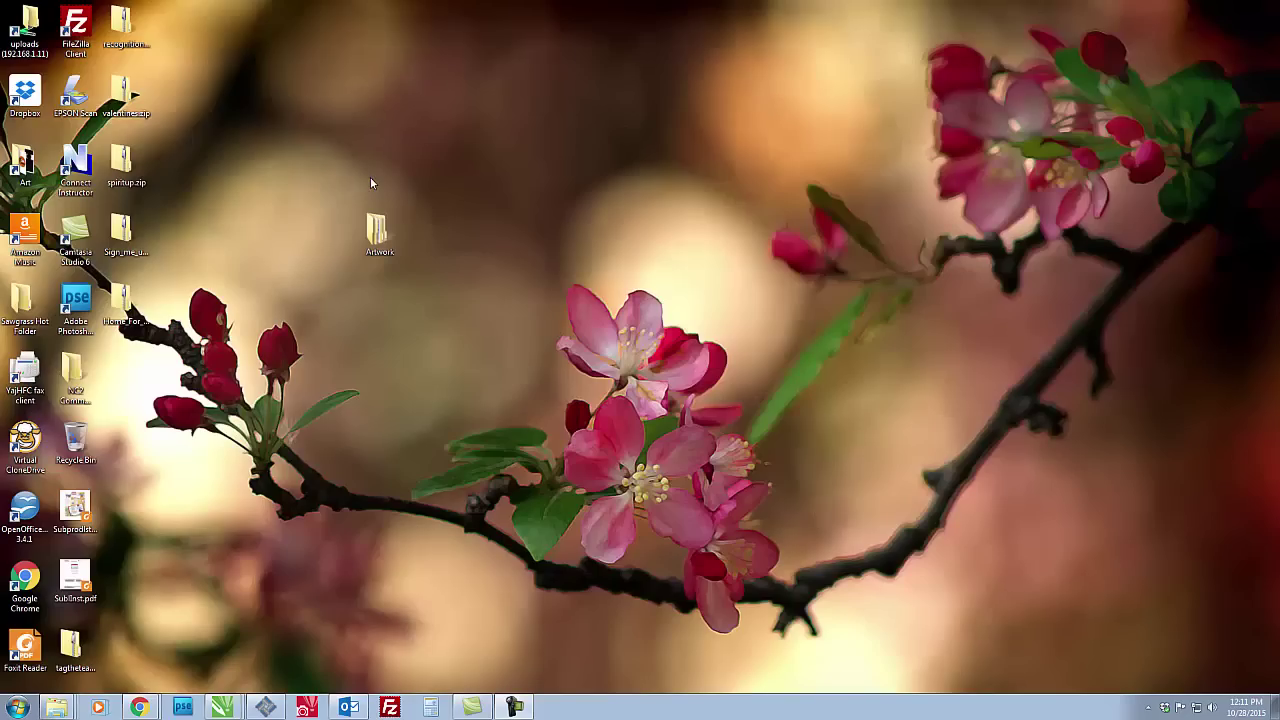
# Create a desktop folder named 'Templates' and return to the browser.
pyautogui.rightClick(399, 338)
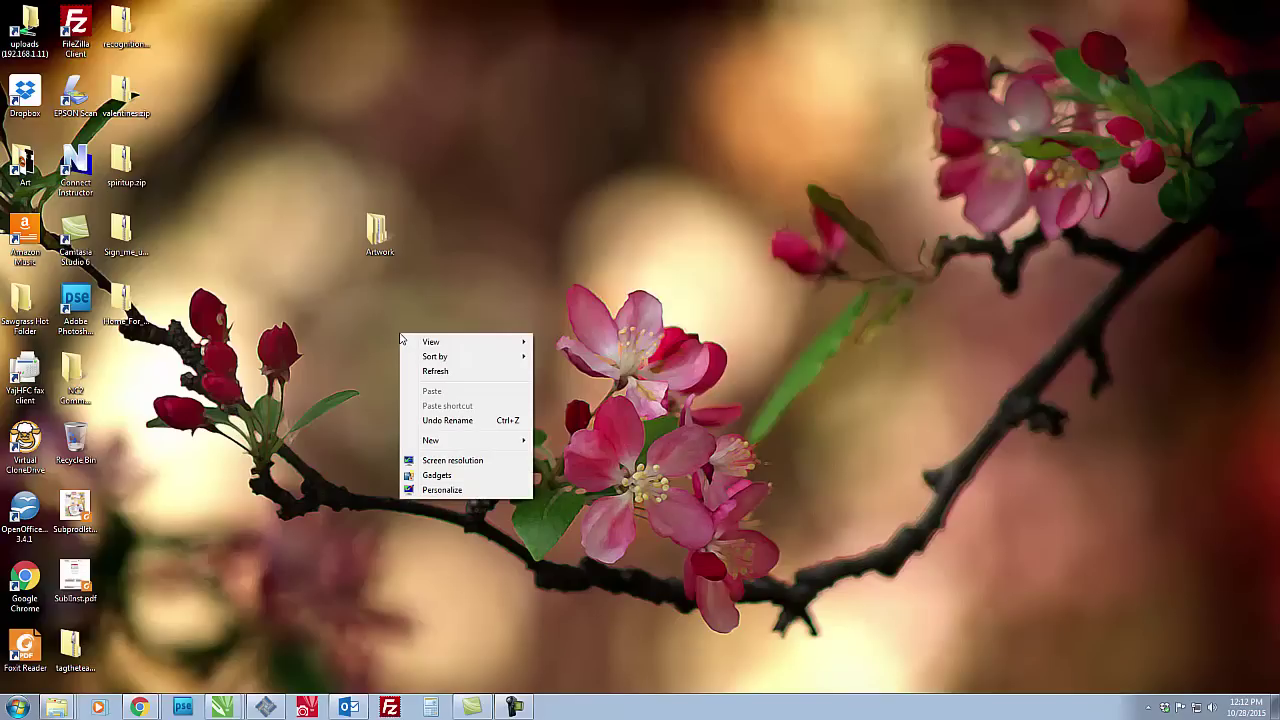
pyautogui.moveTo(450, 442)
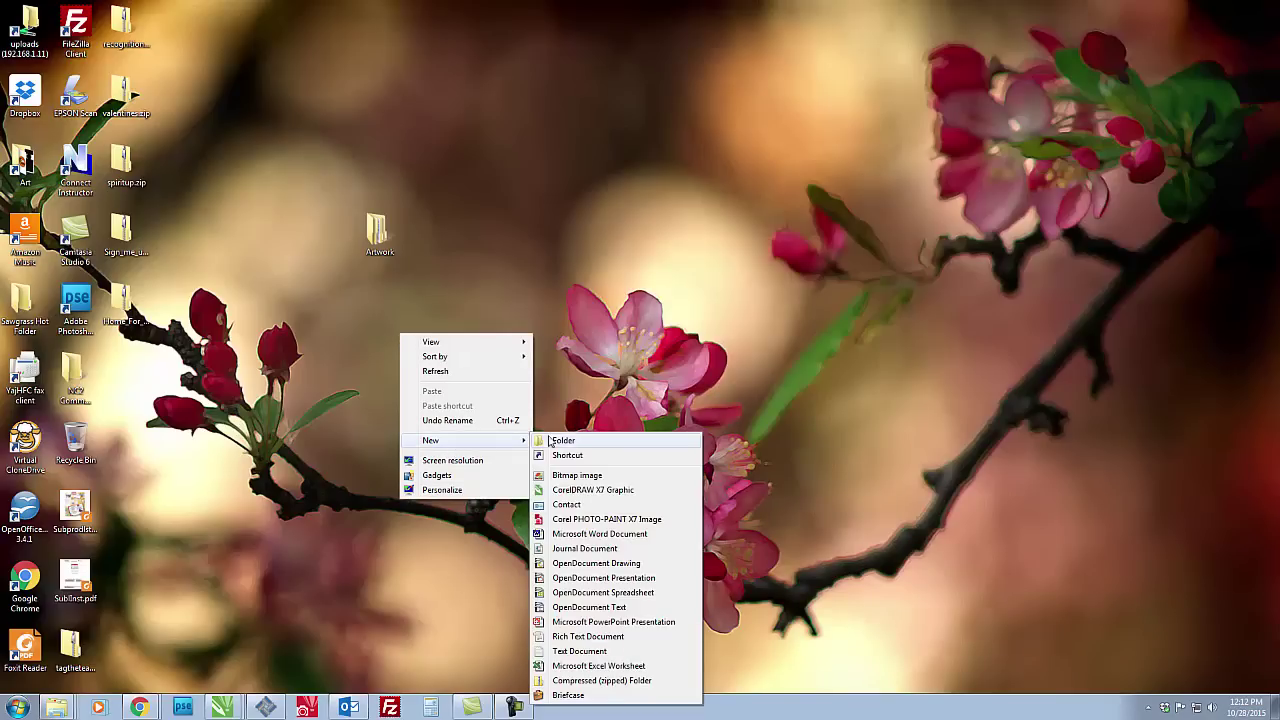
pyautogui.click(565, 441)
pyautogui.write('T')
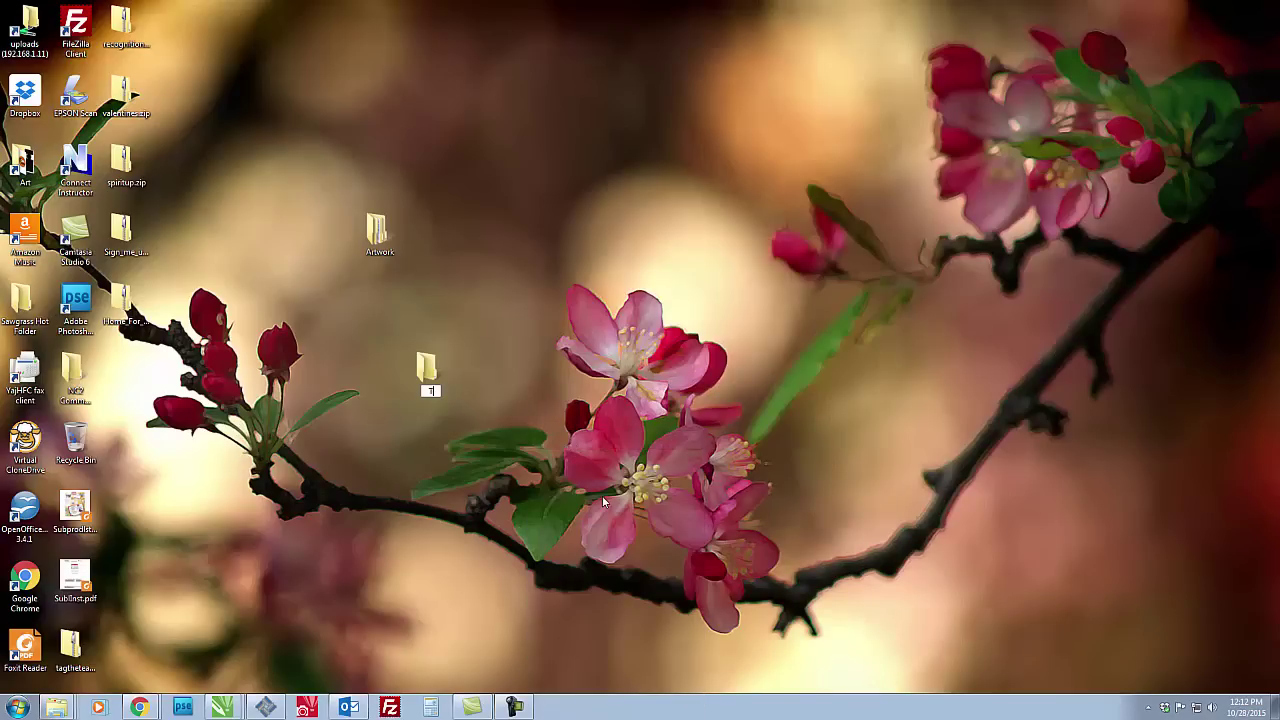
pyautogui.write('emplates')
pyautogui.press('Return')
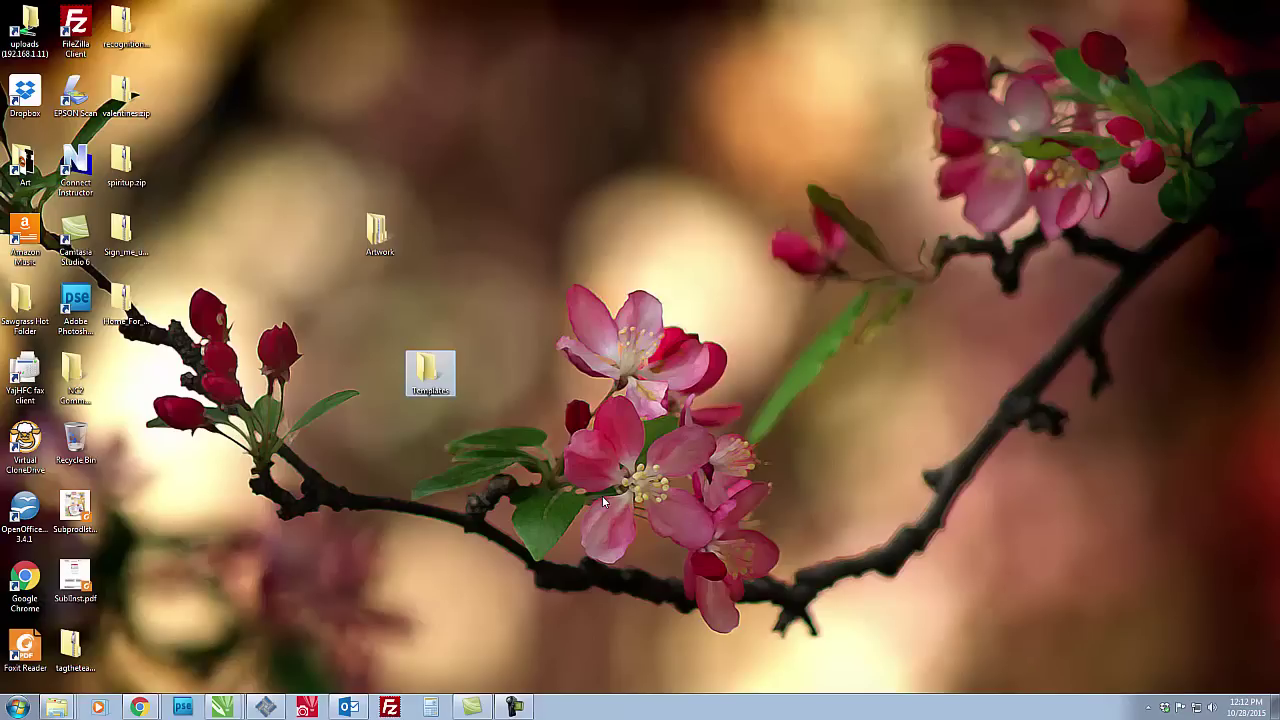
pyautogui.click(131, 709)
# Download and open 305635-CL.zip, then start extracting all its files.
pyautogui.click(140, 673)
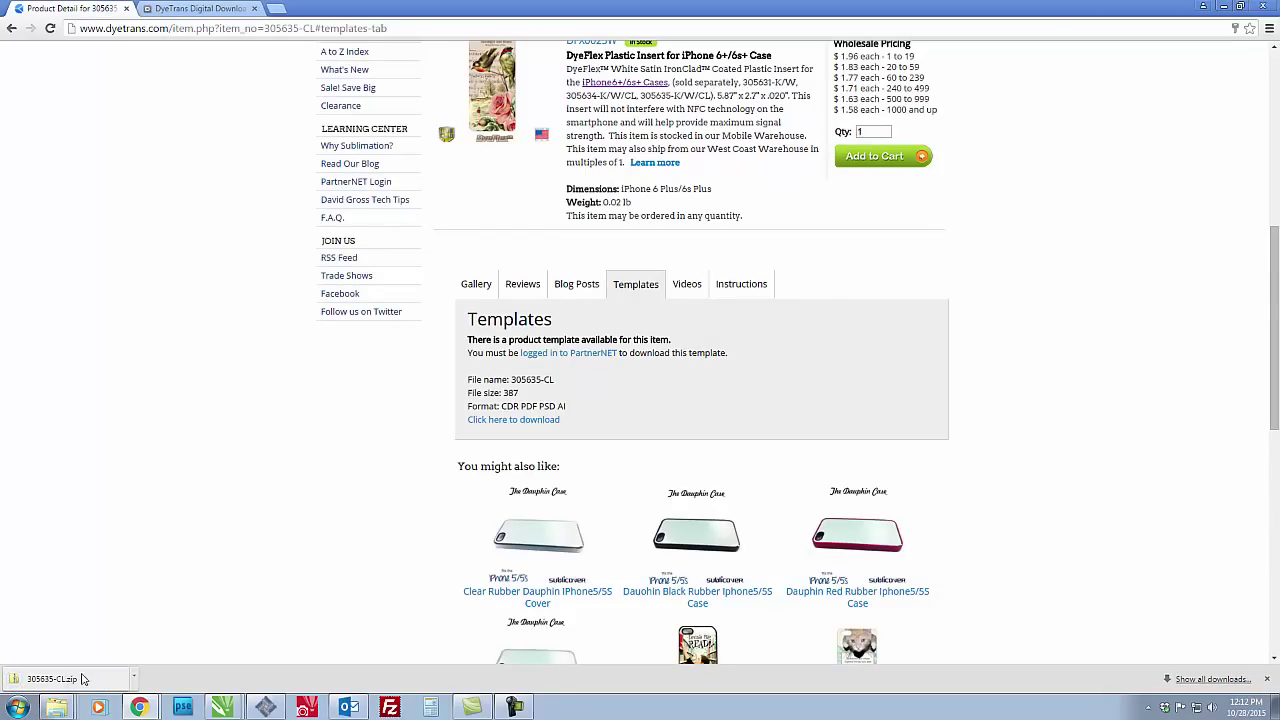
pyautogui.click(50, 681)
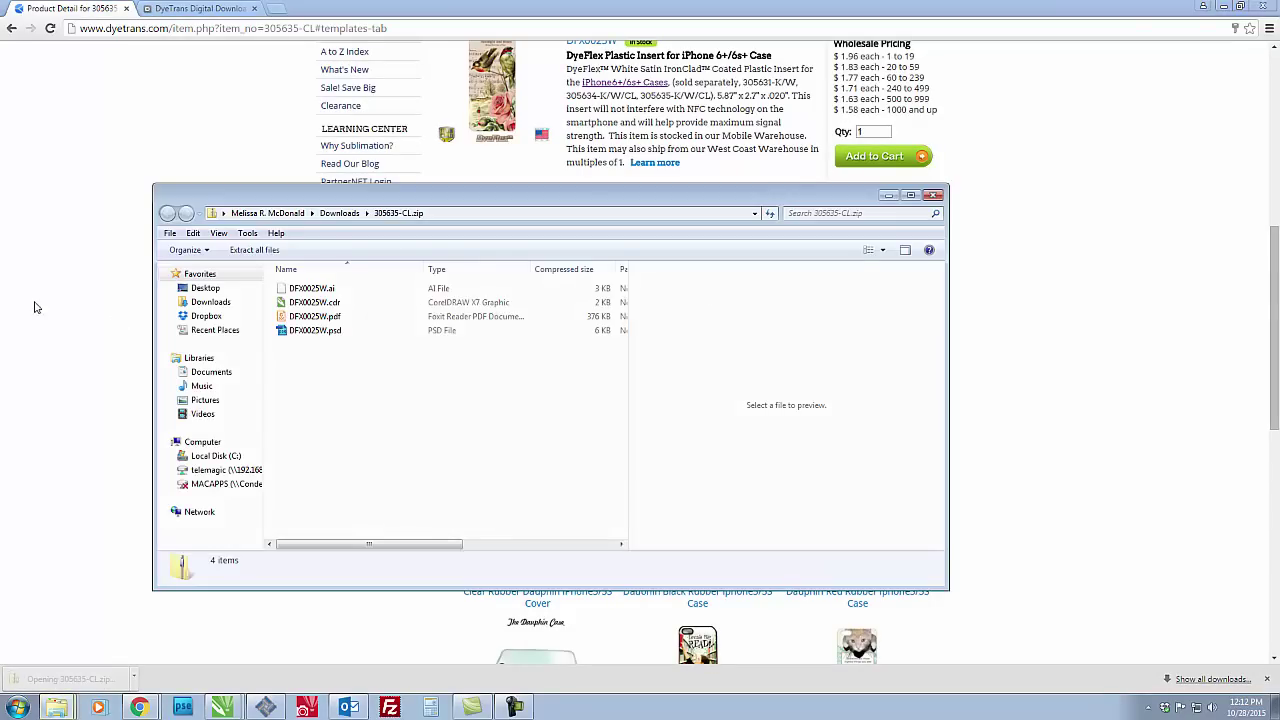
pyautogui.click(268, 254)
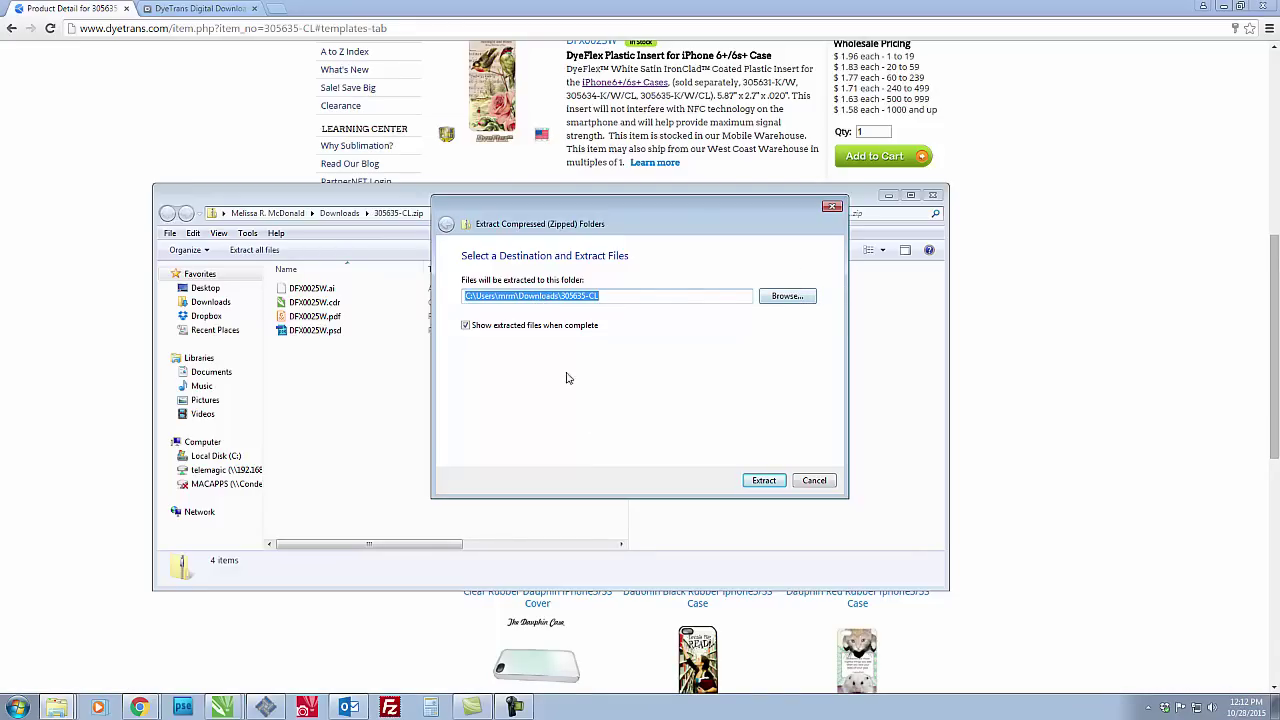
# Extract the four DFX0025W template files into Desktop\Templates.
pyautogui.click(784, 298)
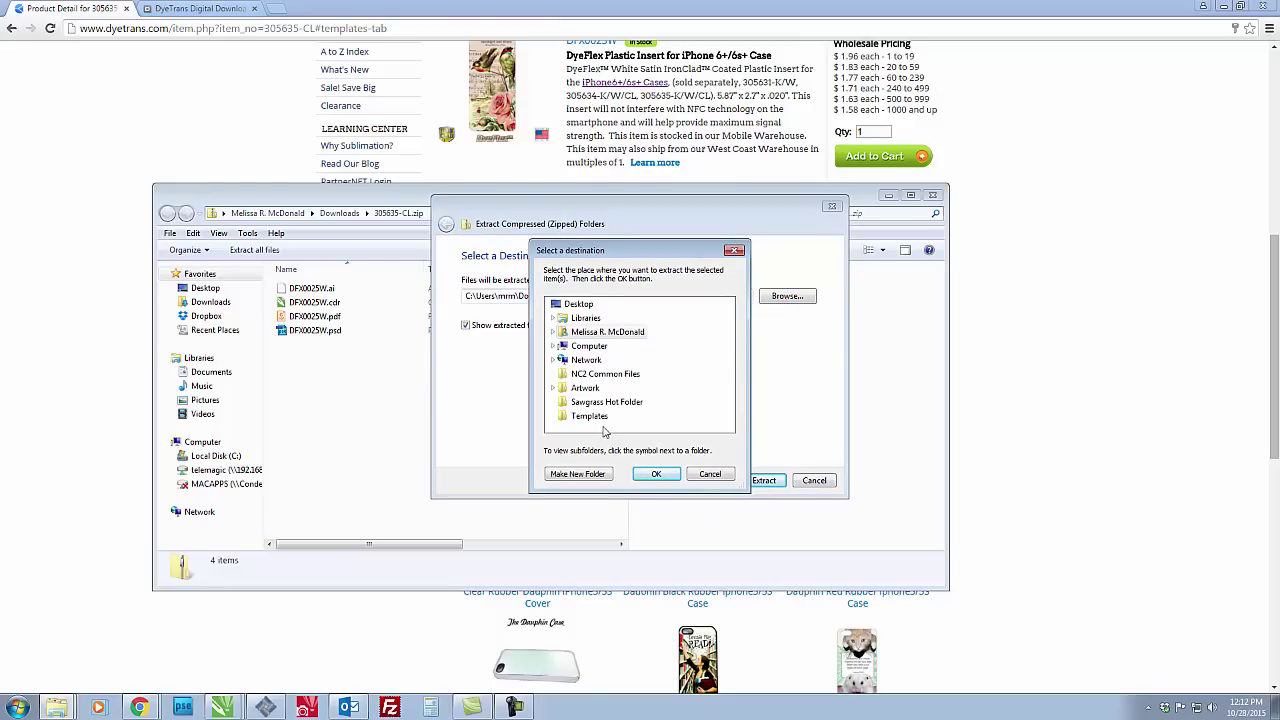
pyautogui.click(587, 418)
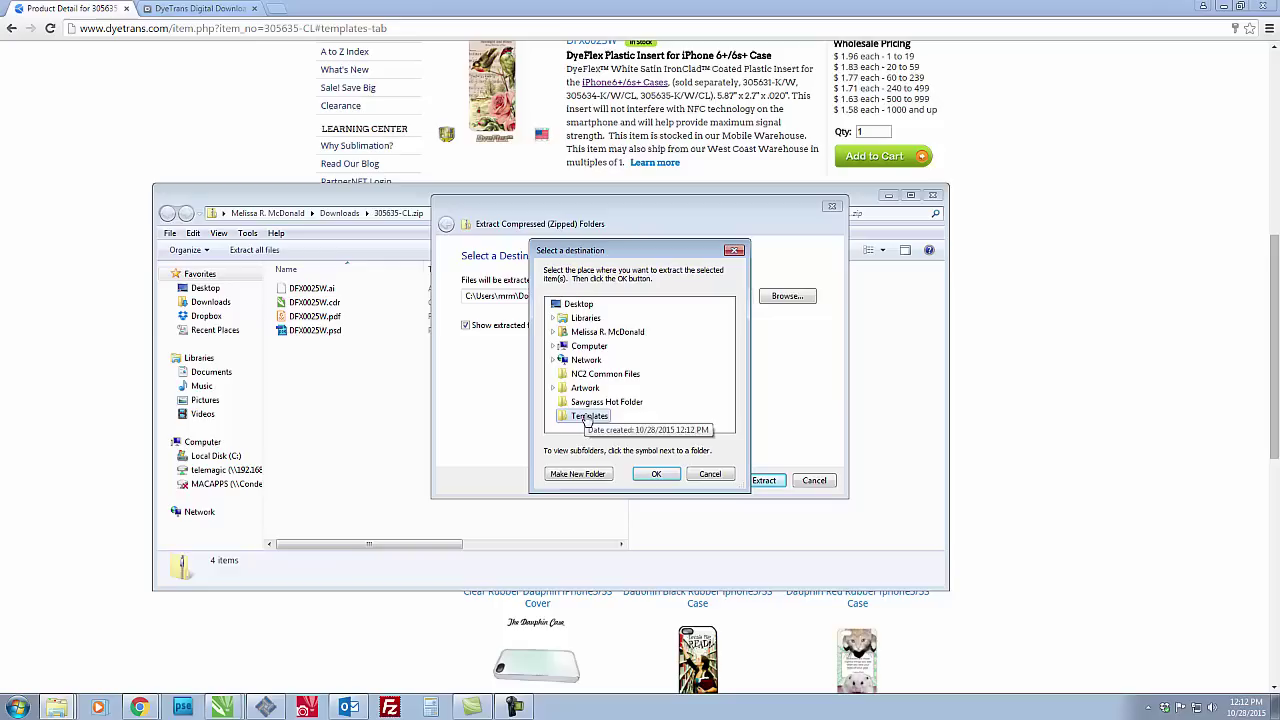
pyautogui.click(655, 475)
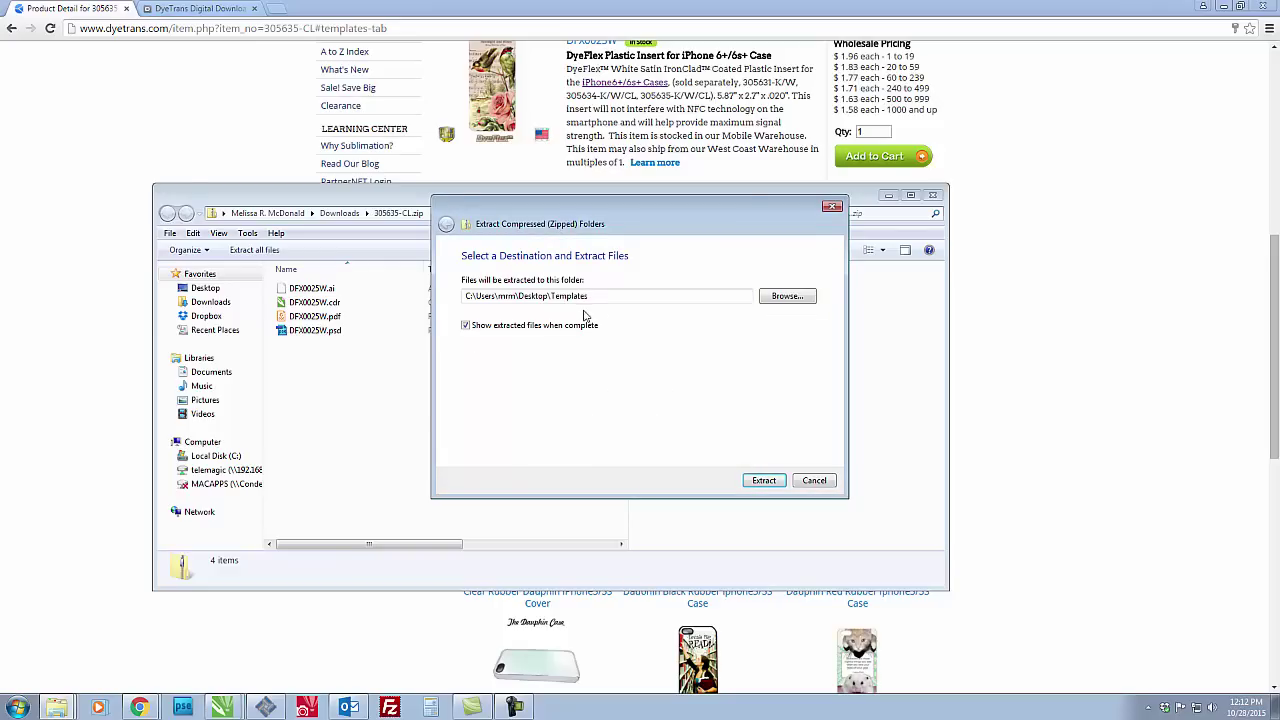
pyautogui.click(765, 481)
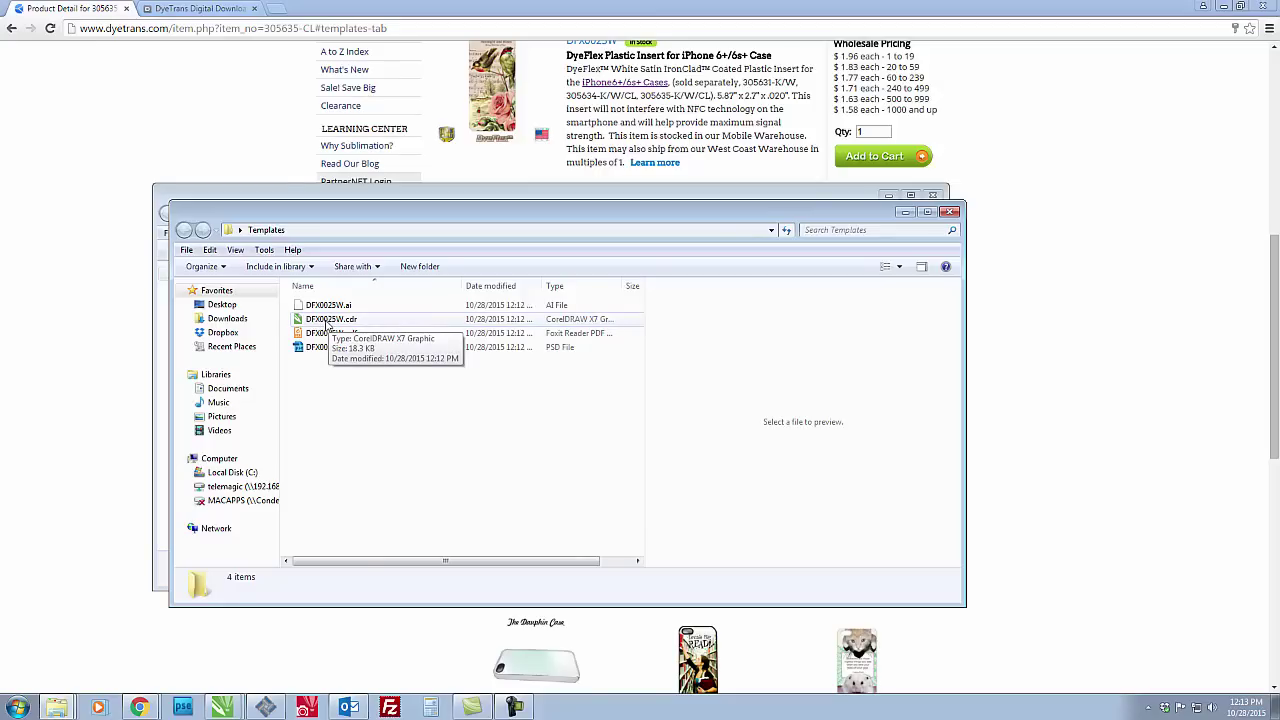
# Open DFX0025W.cdr and paste its phone outline into Anchors.cdr beside the pattern.
pyautogui.doubleClick(326, 324)
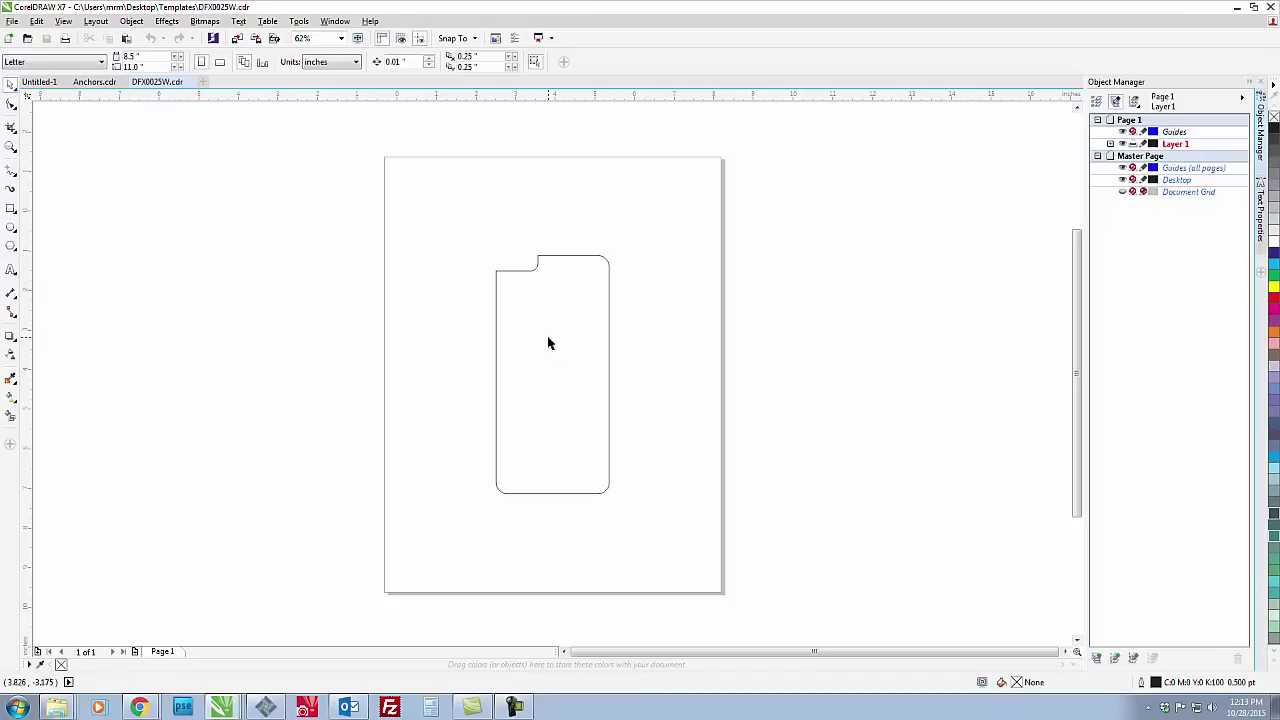
pyautogui.click(566, 373)
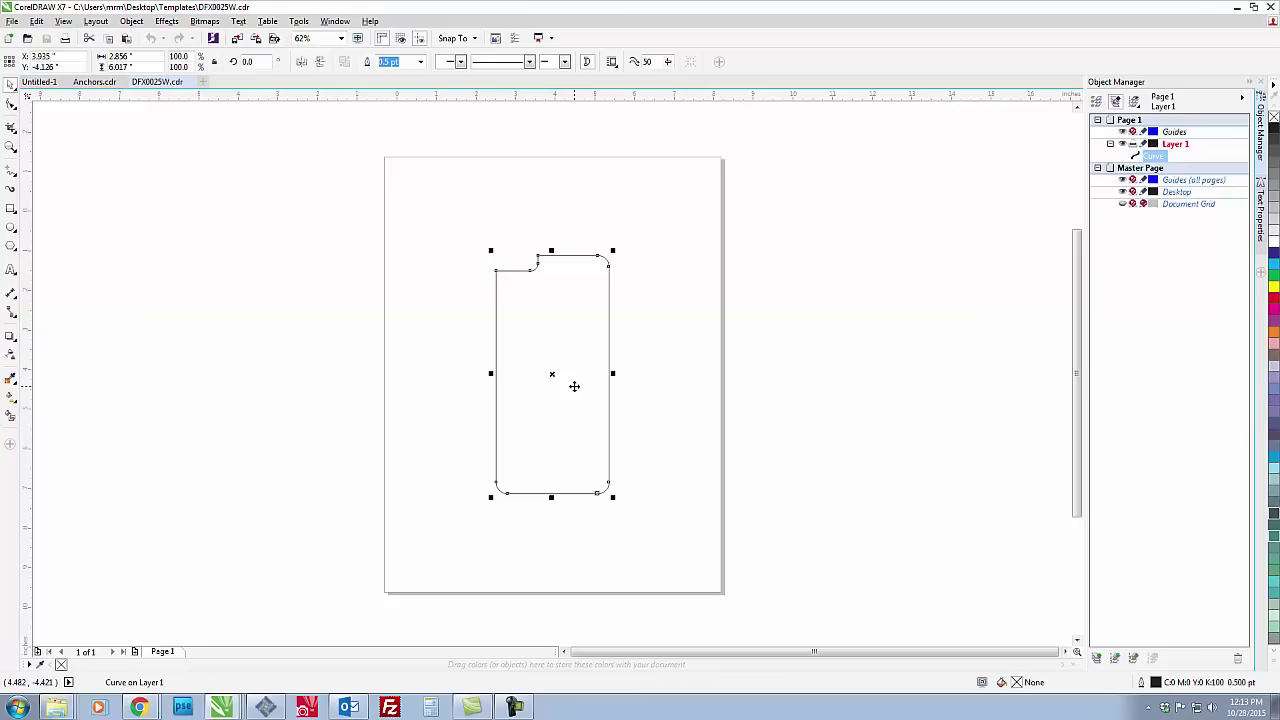
pyautogui.click(104, 84)
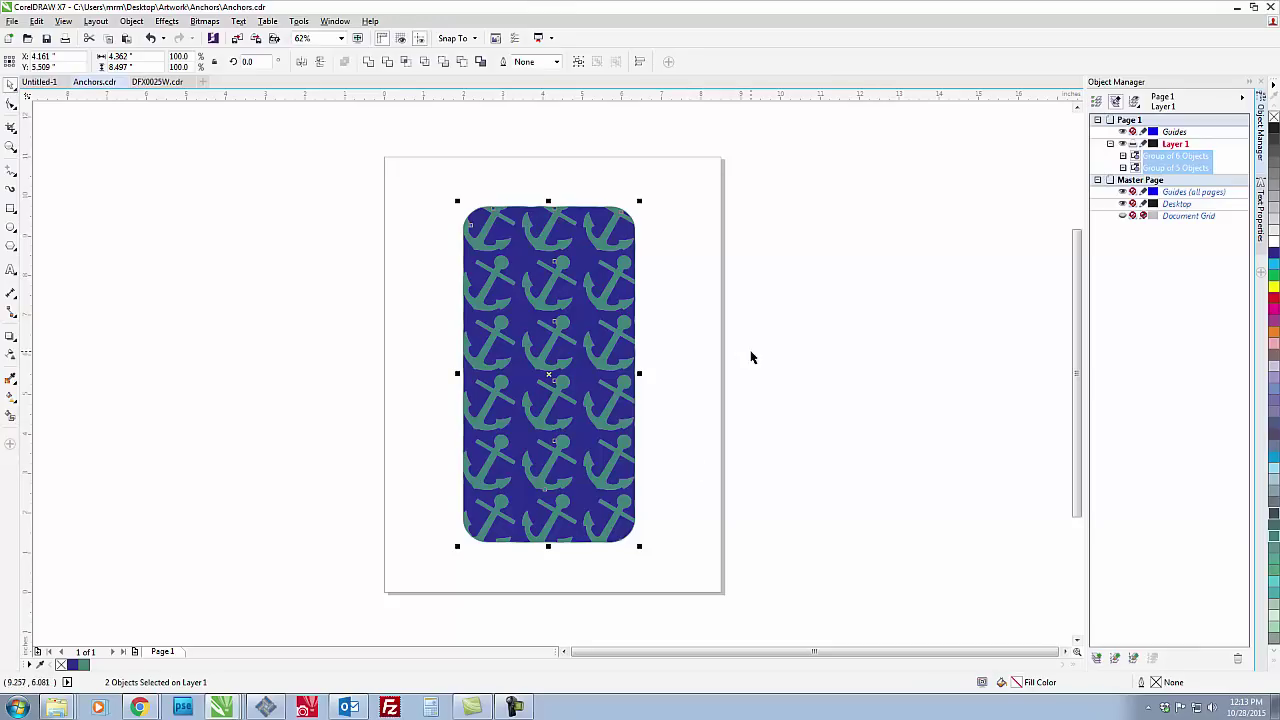
pyautogui.click(791, 402)
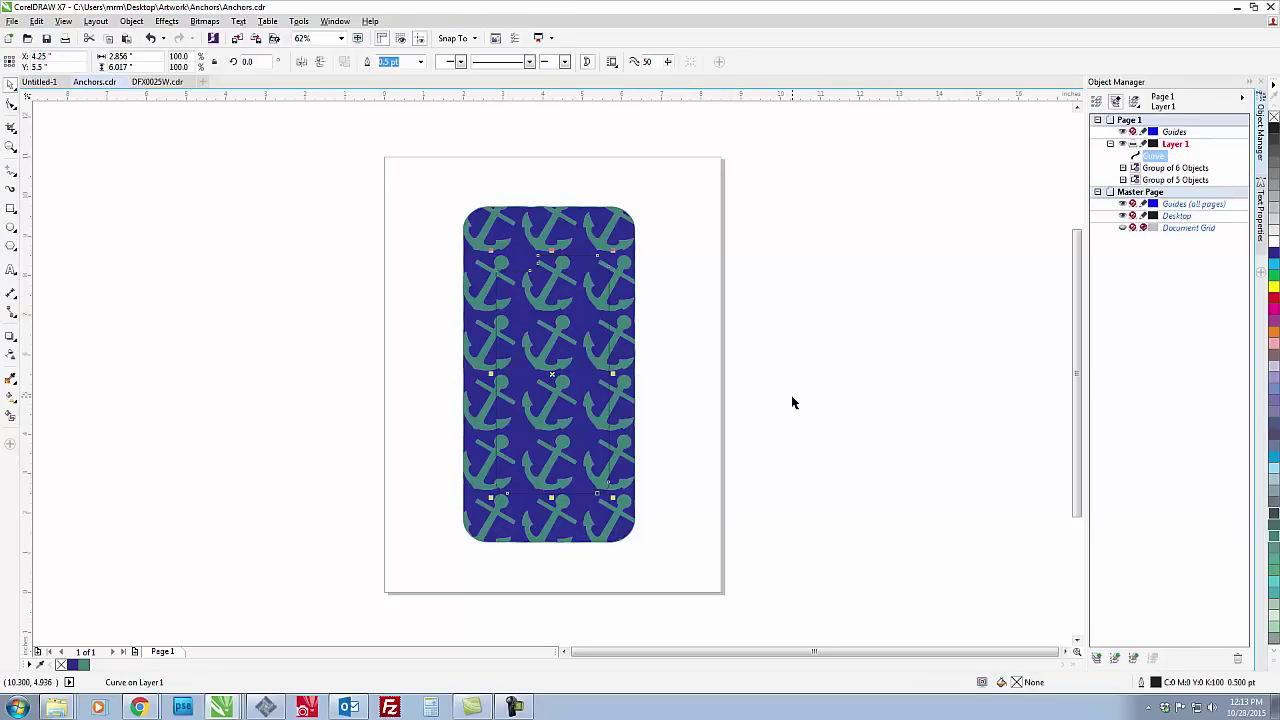
pyautogui.hotkey('ctrl', 'v')
pyautogui.moveTo(575, 371); pyautogui.dragTo(815, 354)
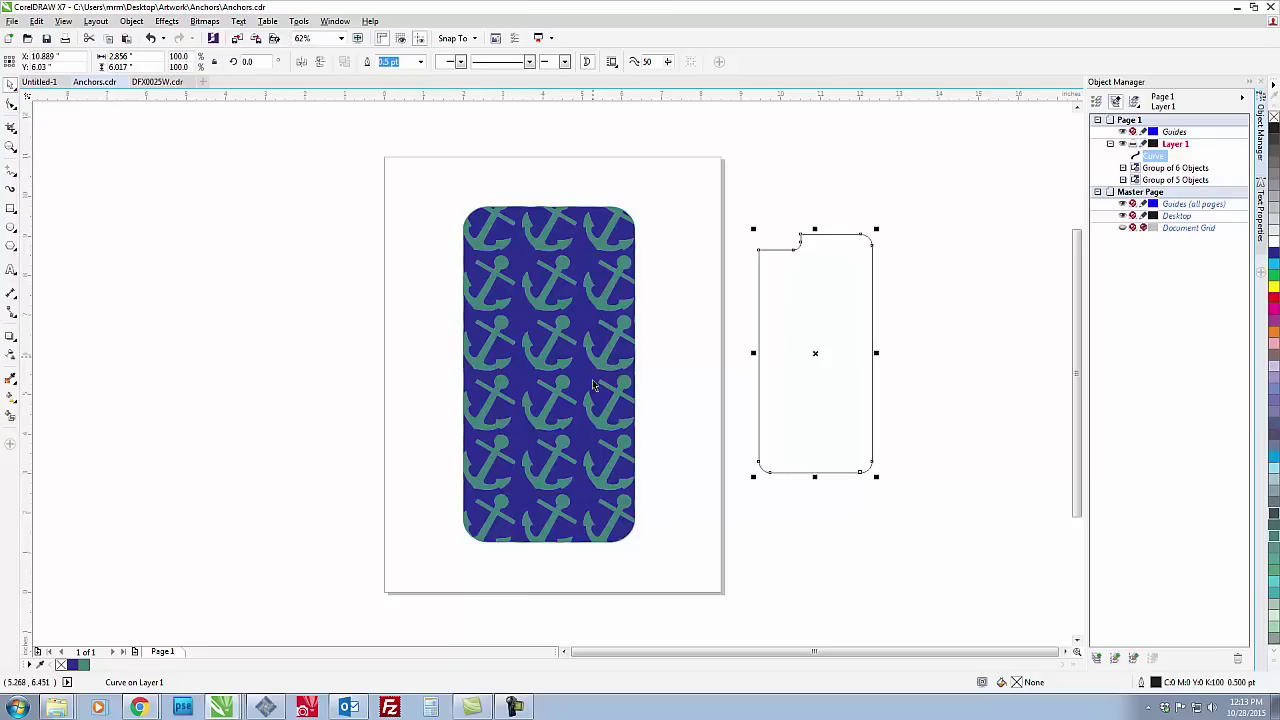
# Group the two anchor pattern pieces into one object.
pyautogui.moveTo(434, 166); pyautogui.dragTo(670, 569)
pyautogui.hotkey('ctrl', 'g')
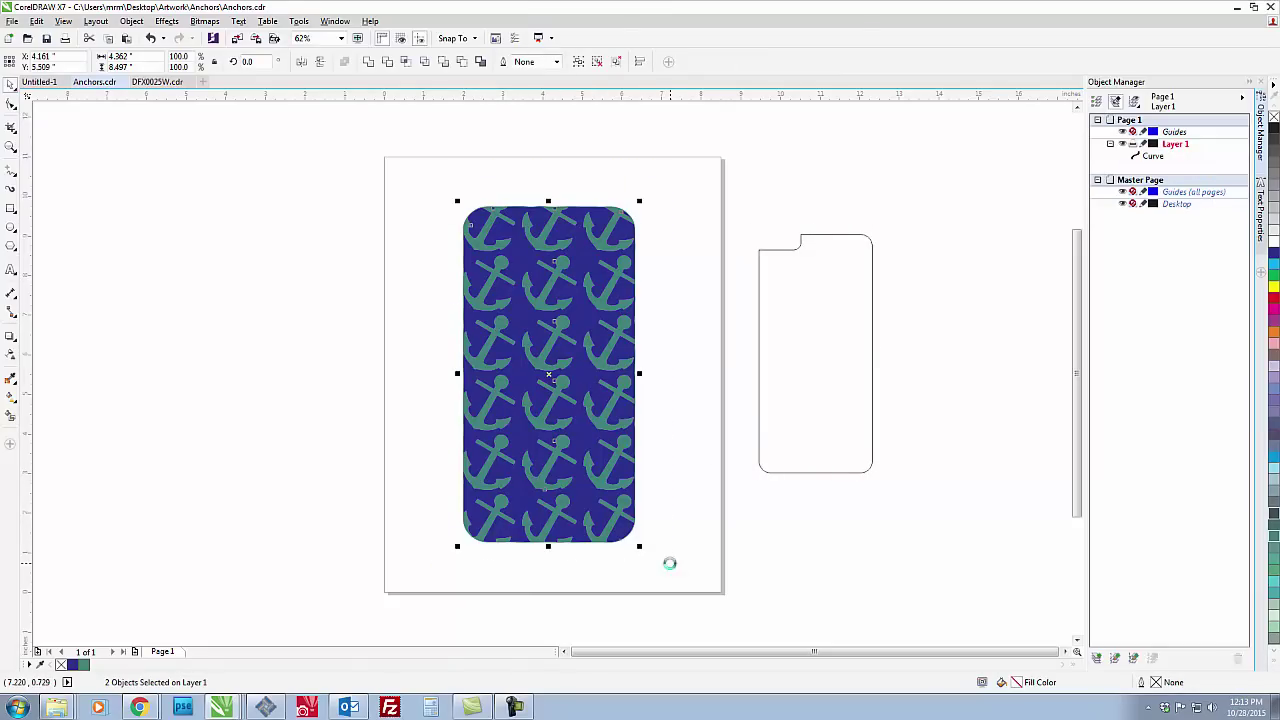
pyautogui.click(681, 375)
# PowerClip the grouped anchor pattern inside the phone case outline.
pyautogui.click(563, 455)
pyautogui.rightClick(563, 455)
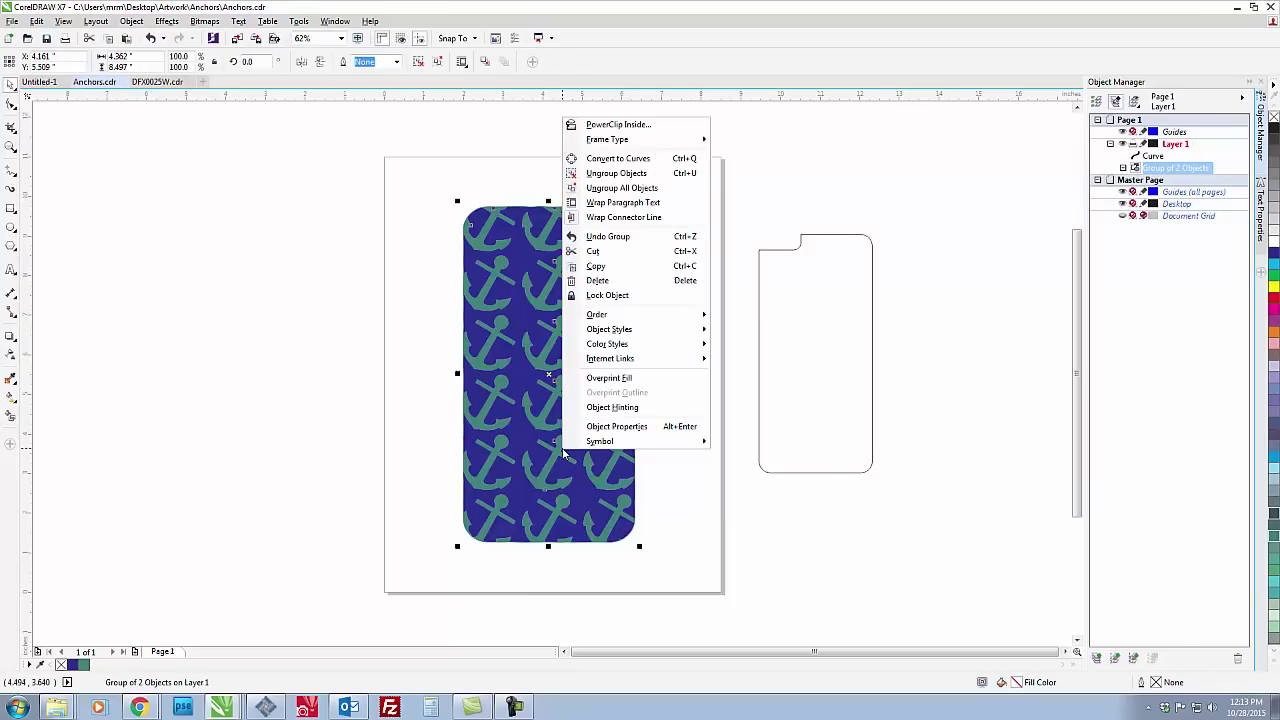
pyautogui.click(595, 127)
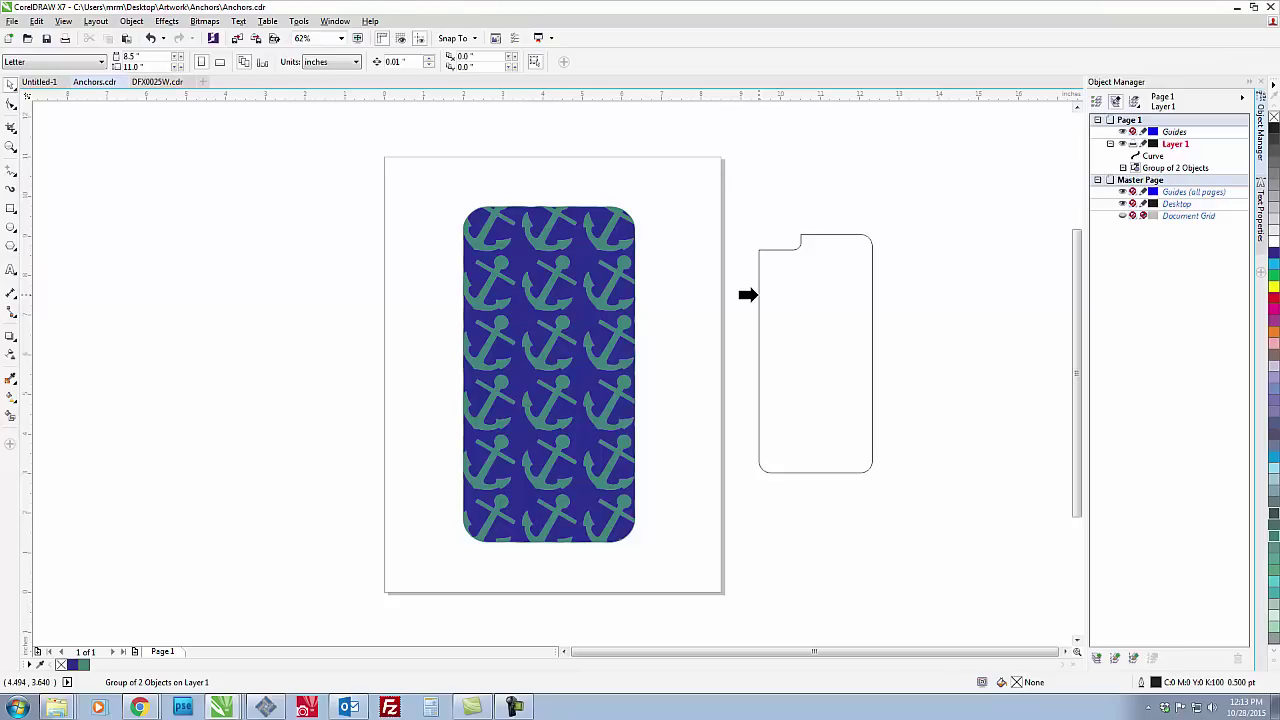
pyautogui.click(760, 295)
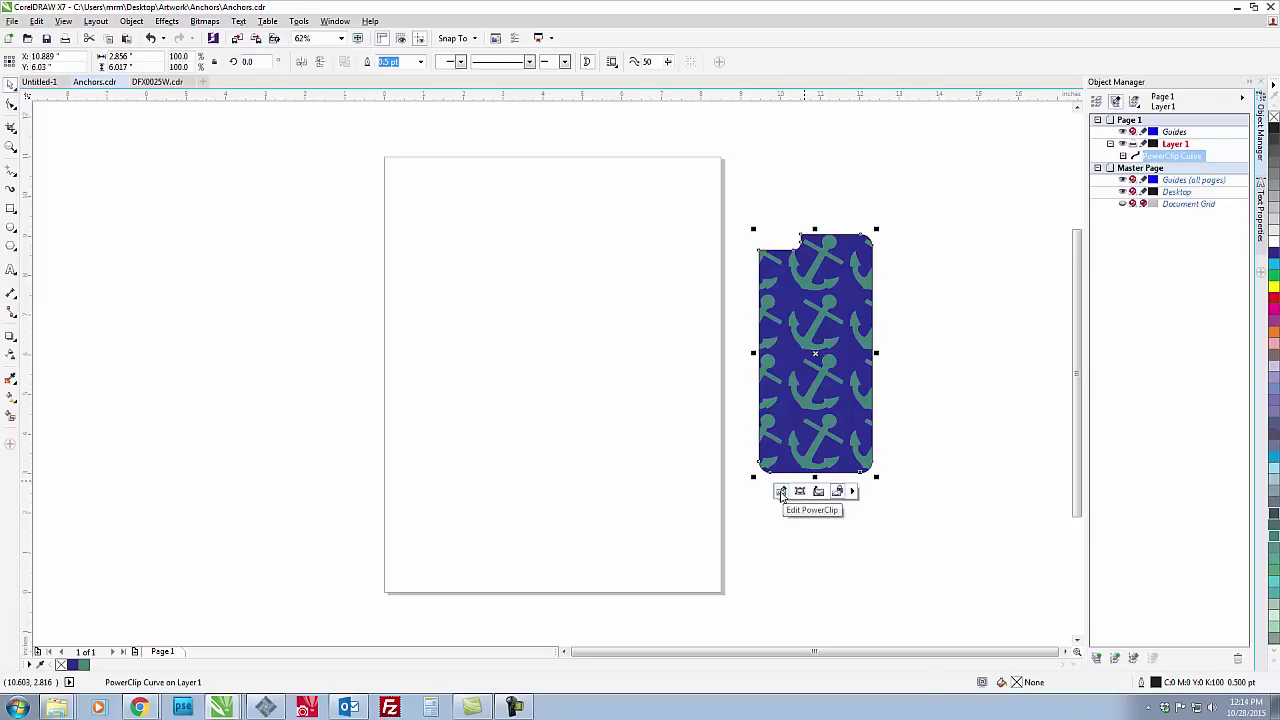
# Scale the clipped anchor pattern down to about 77.8% inside the outline.
pyautogui.click(781, 491)
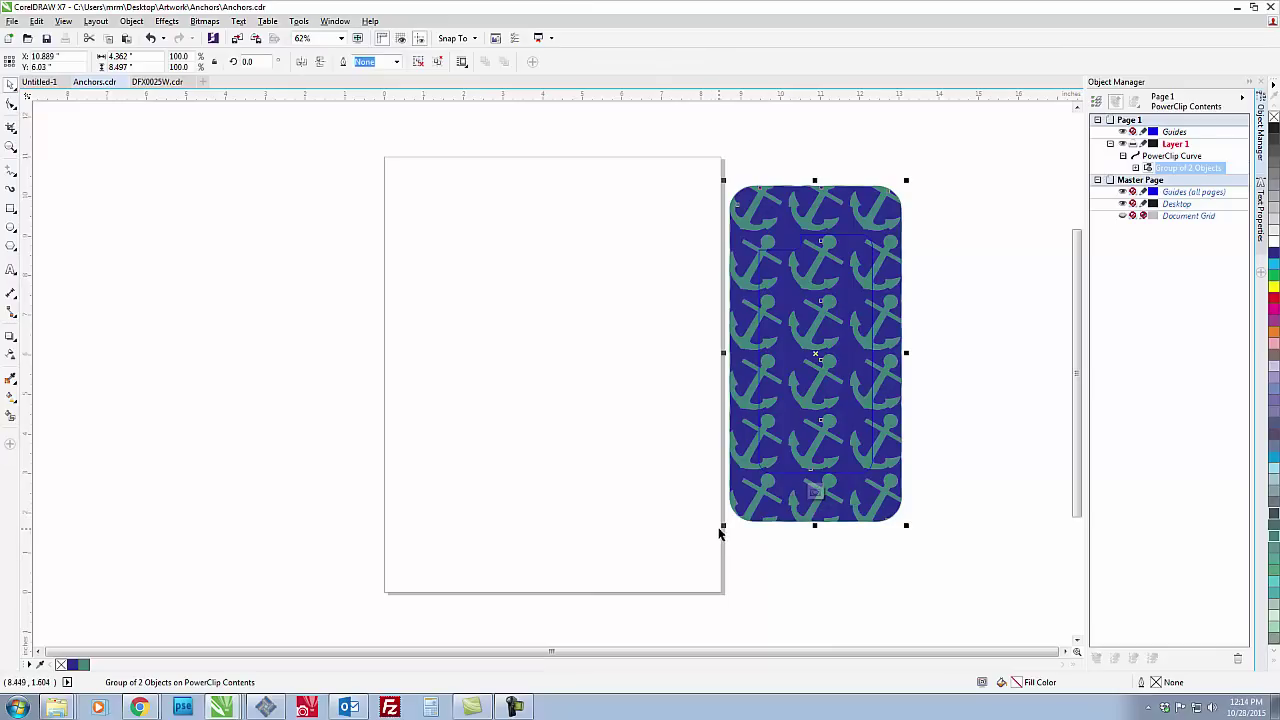
pyautogui.moveTo(722, 527); pyautogui.dragTo(743, 513)
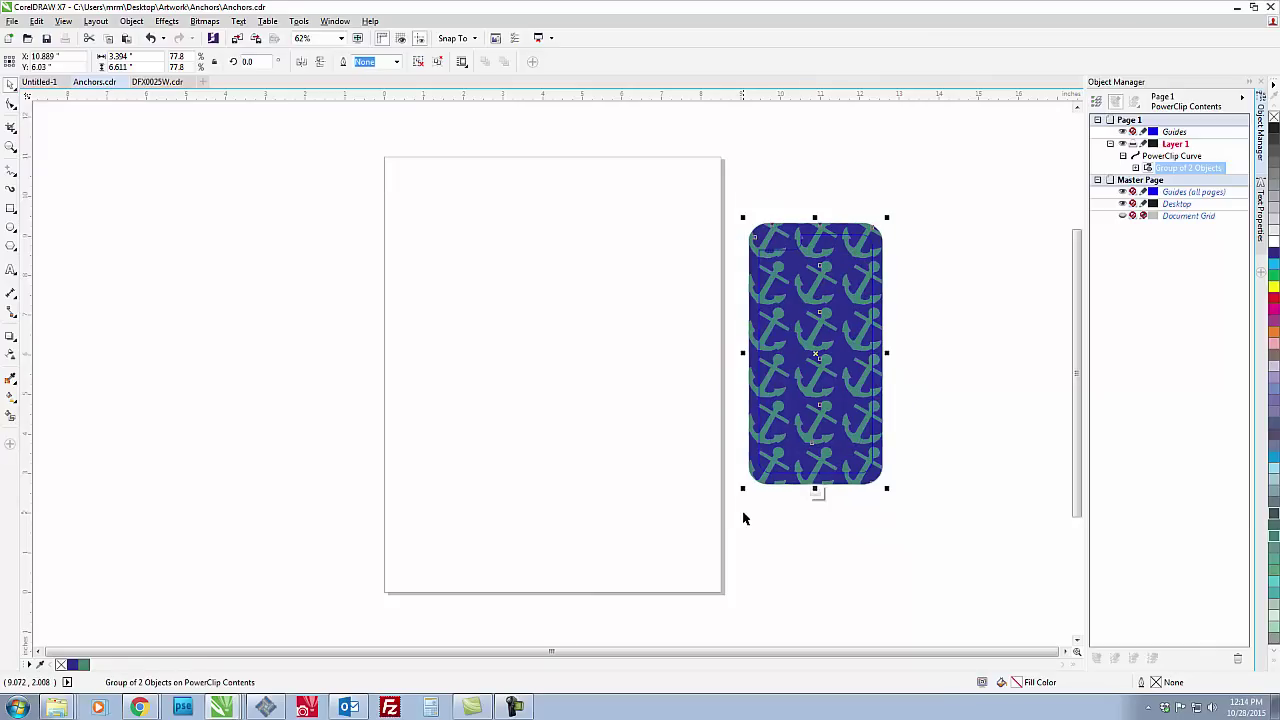
pyautogui.click(815, 494)
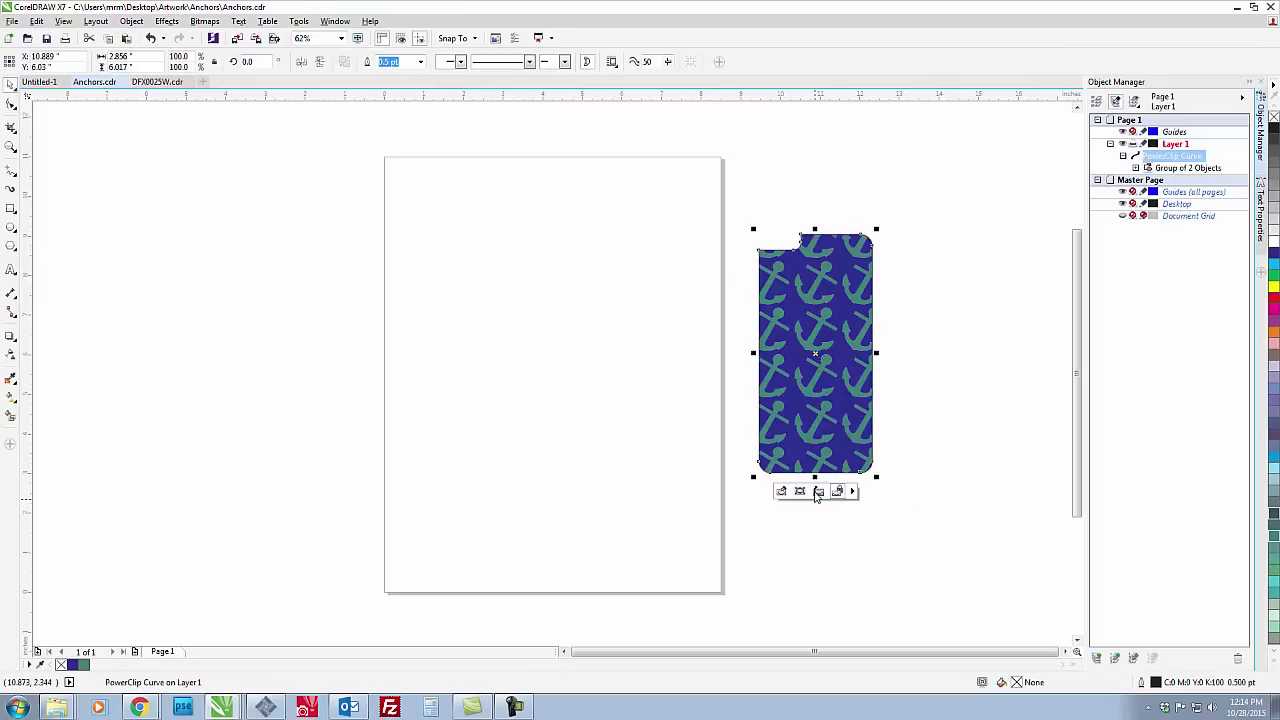
# Move the patterned phone case PowerClip onto the page.
pyautogui.click(793, 520)
pyautogui.moveTo(707, 517); pyautogui.dragTo(878, 208)
pyautogui.moveTo(854, 332); pyautogui.dragTo(572, 340)
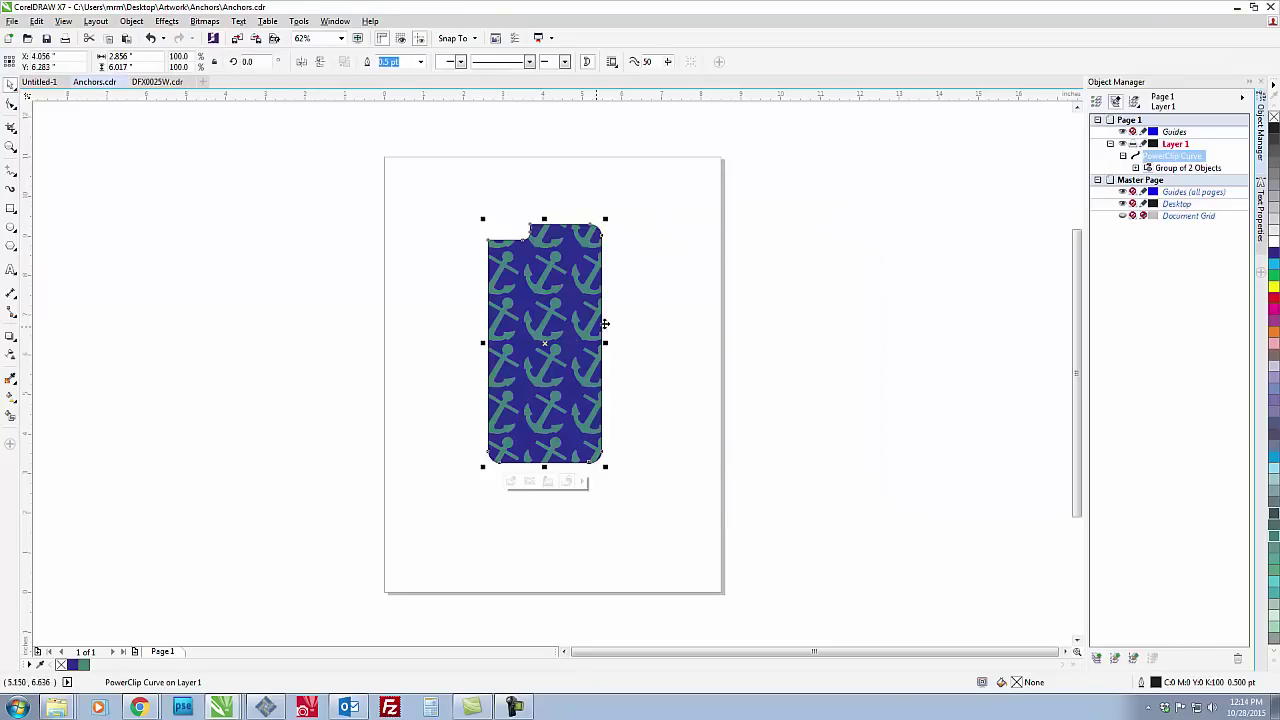
pyautogui.click(675, 314)
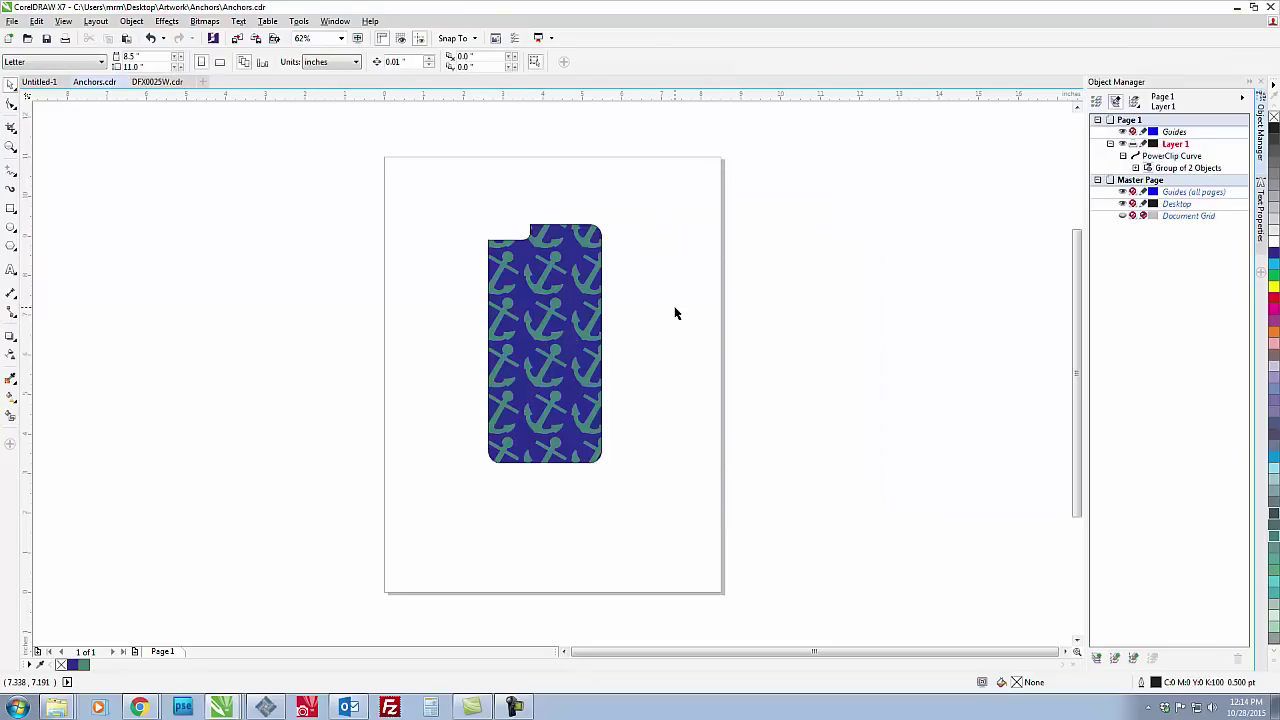